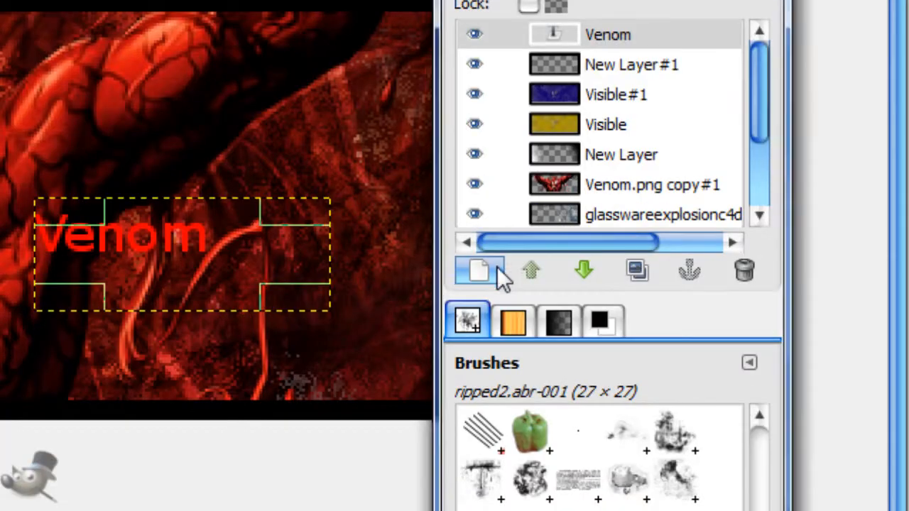
# Step: Add a 400 × 150 px transparent layer and make a thin rectangular selection directly beneath the Venom text
pyautogui.click(496, 268)
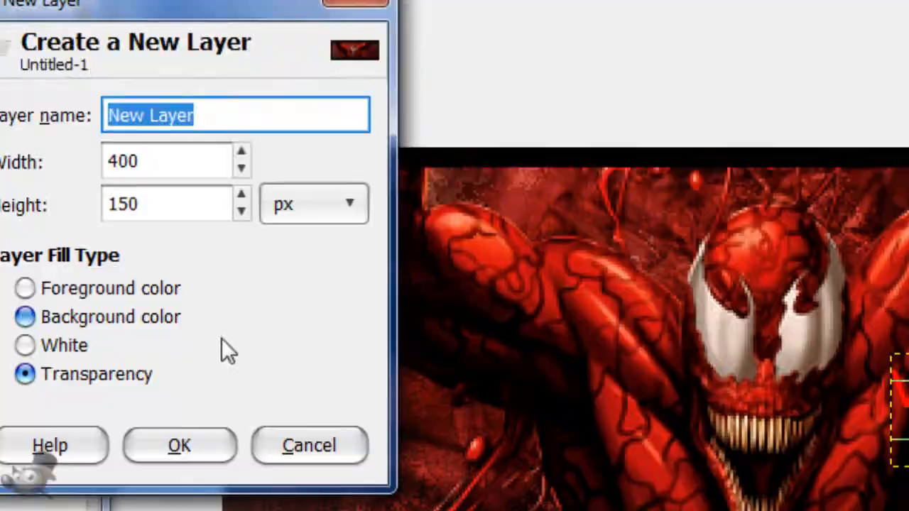
pyautogui.click(227, 274)
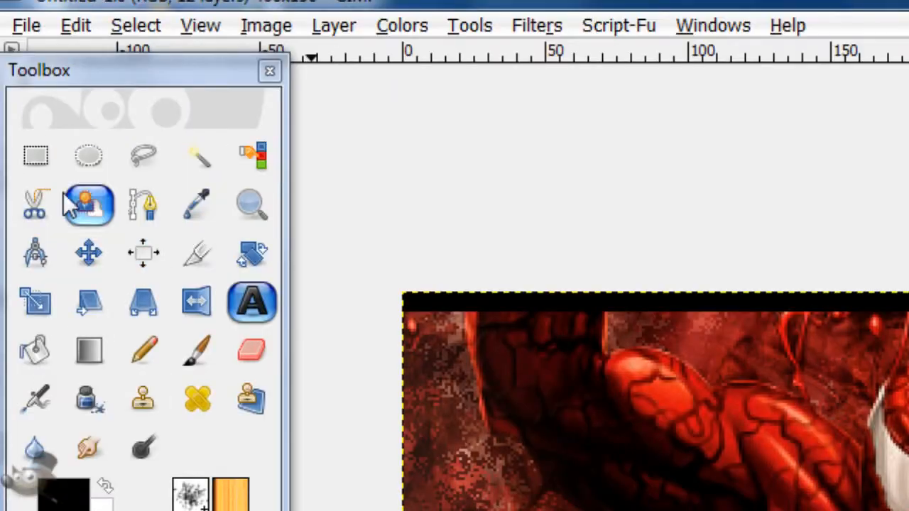
pyautogui.click(35, 156)
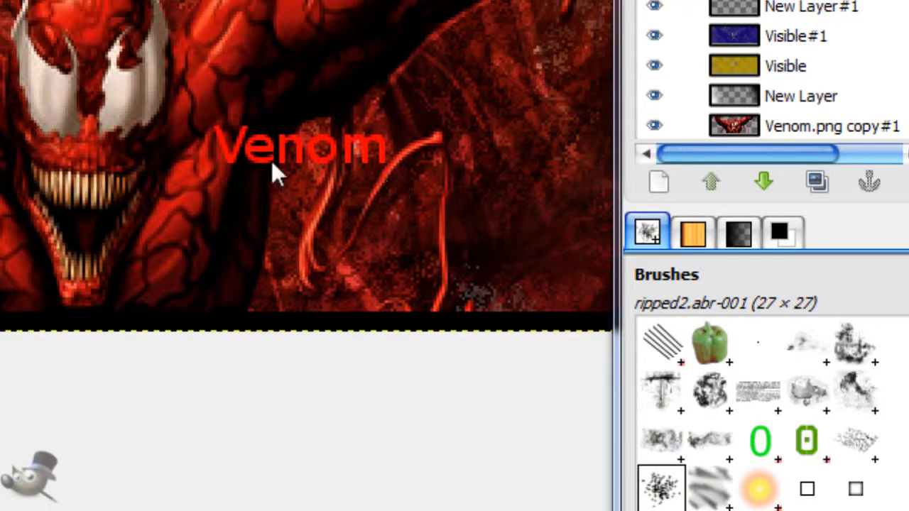
pyautogui.moveTo(388, 171); pyautogui.dragTo(167, 193)
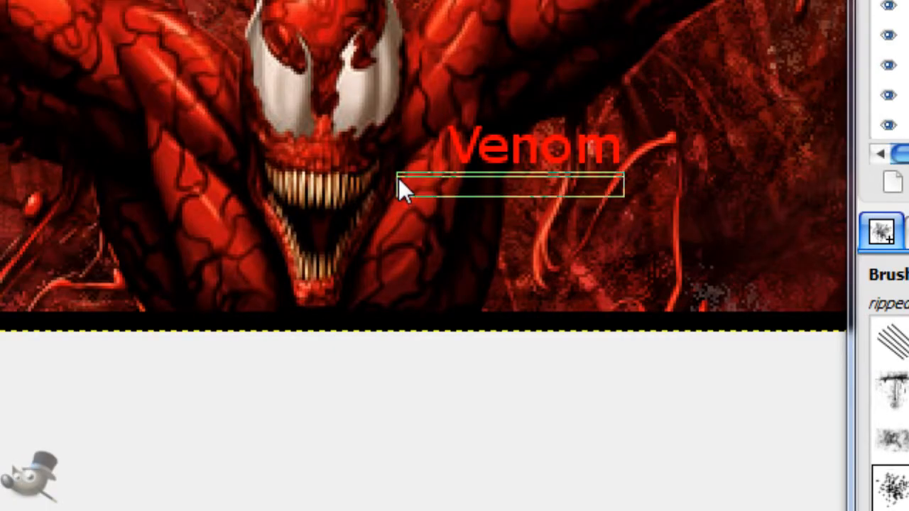
pyautogui.moveTo(518, 177); pyautogui.dragTo(513, 171)
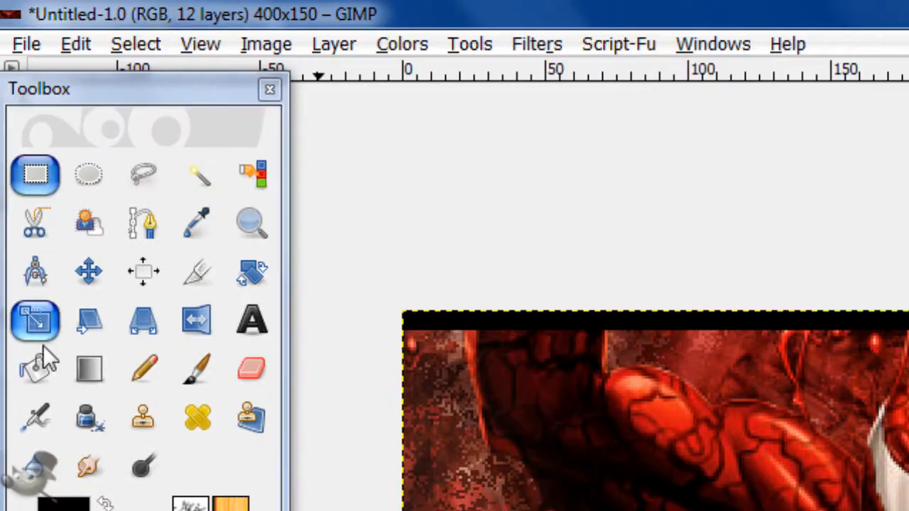
# Step: Bucket-fill the thin strip with bright red as an underline for the Venom text, and clear the selection
pyautogui.click(35, 365)
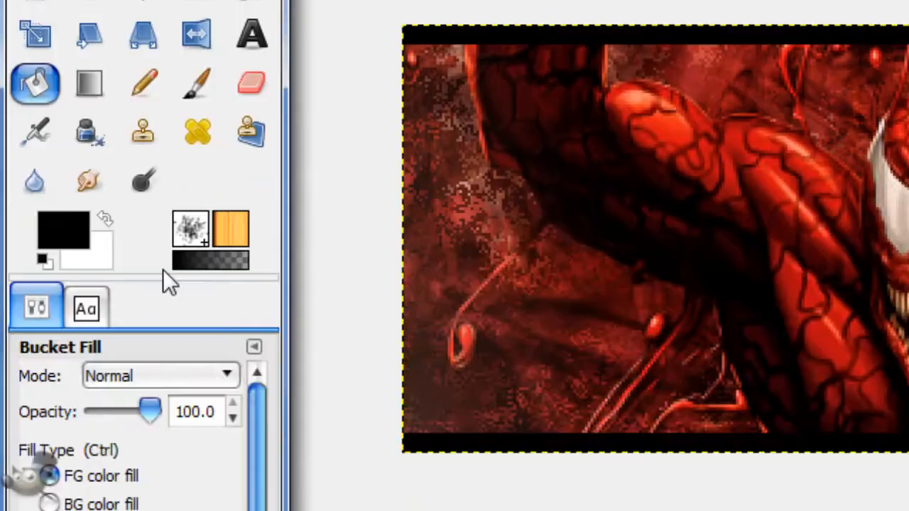
pyautogui.click(77, 231)
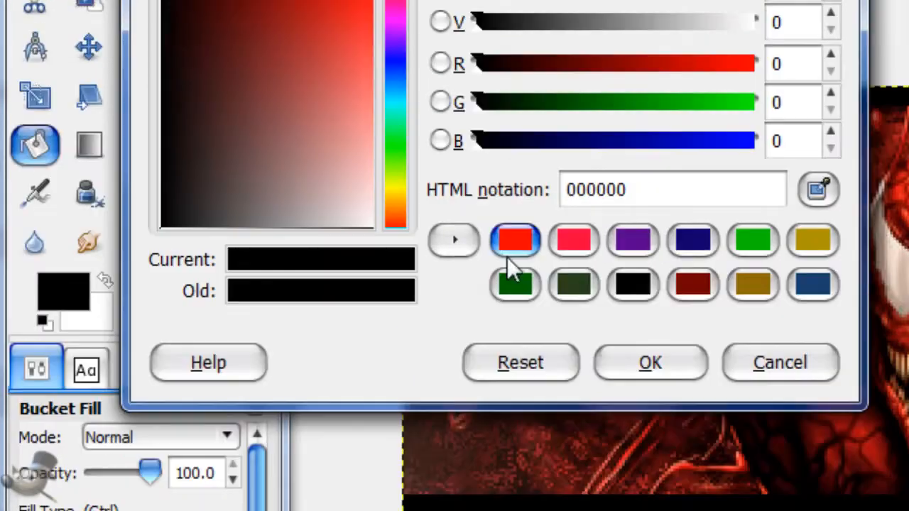
pyautogui.click(513, 378)
pyautogui.click(650, 498)
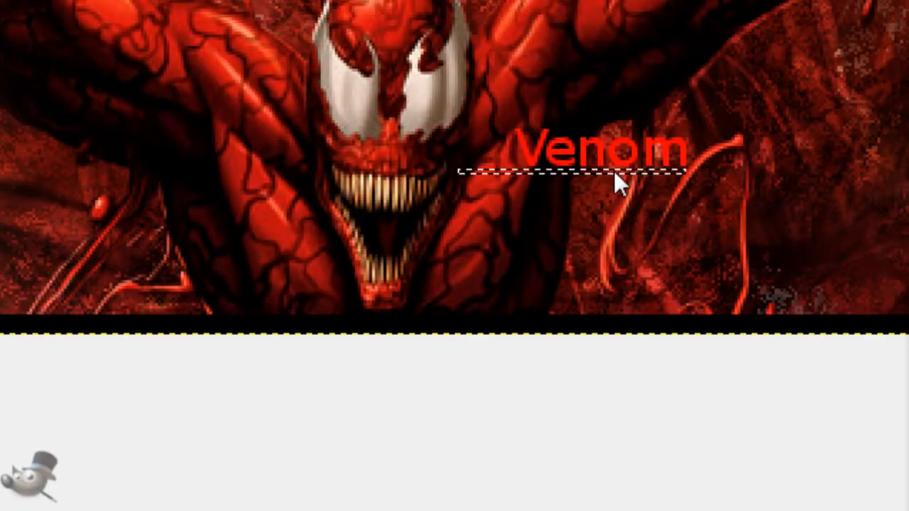
pyautogui.click(614, 171)
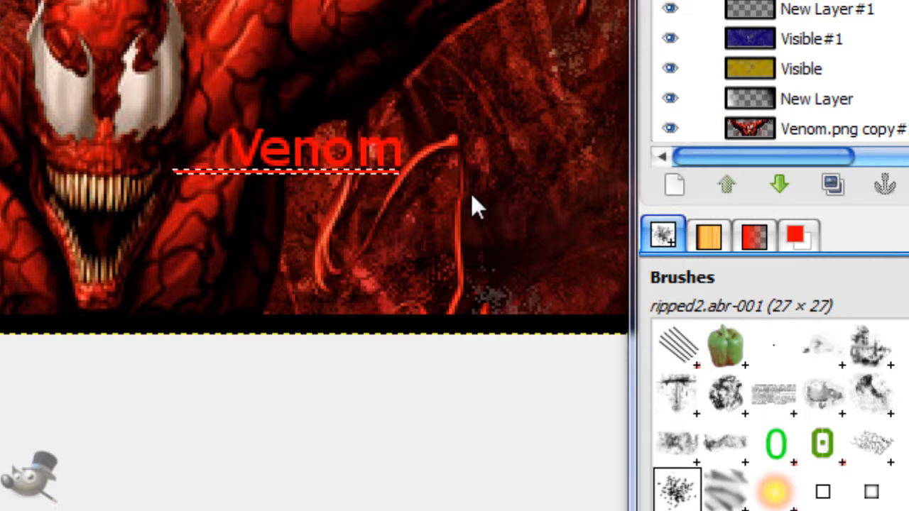
pyautogui.hotkey('ctrl', 'shift', 'a')
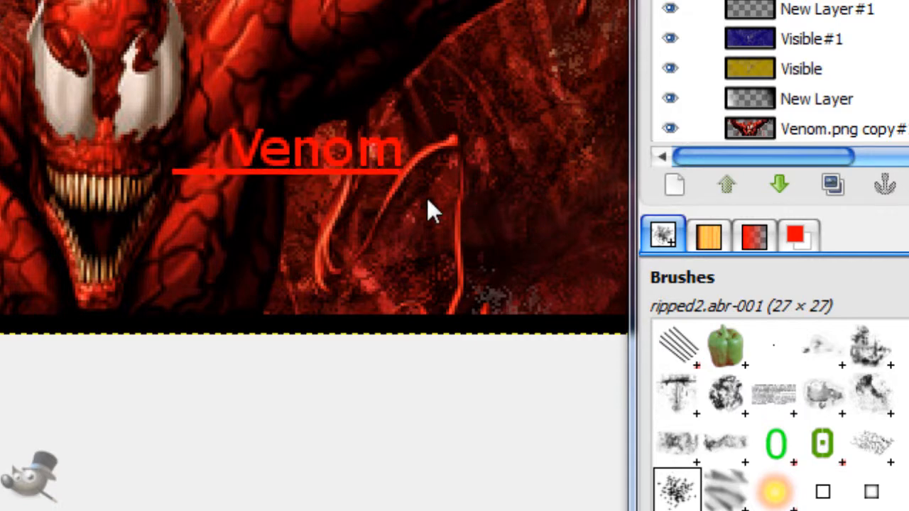
# Step: Load the opaque area of the Venom.png copy#1 layer as a selection
pyautogui.scroll(-3, 764, 69)
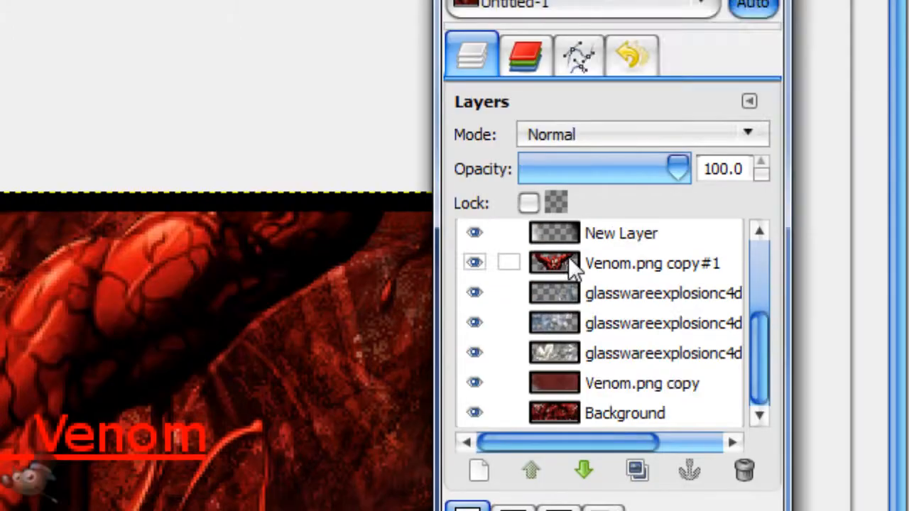
pyautogui.rightClick(572, 123)
pyautogui.click(735, 211)
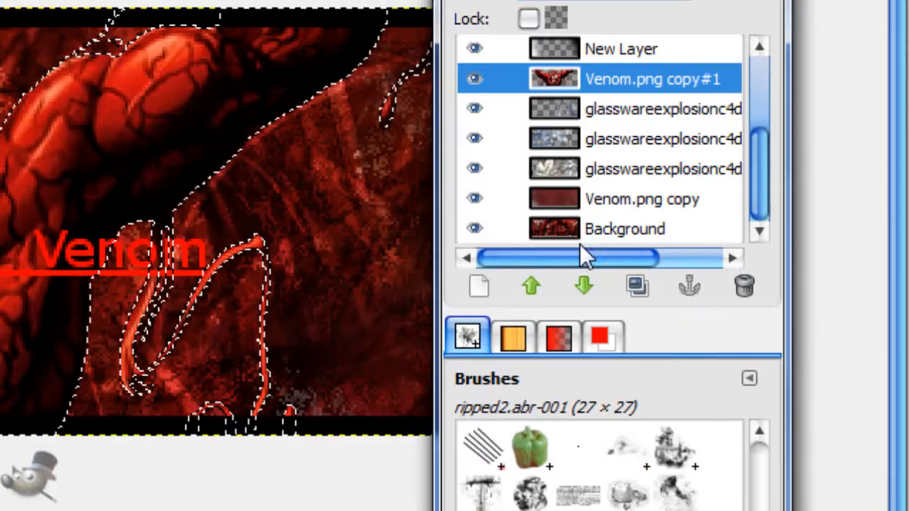
pyautogui.scroll(3, 580, 238)
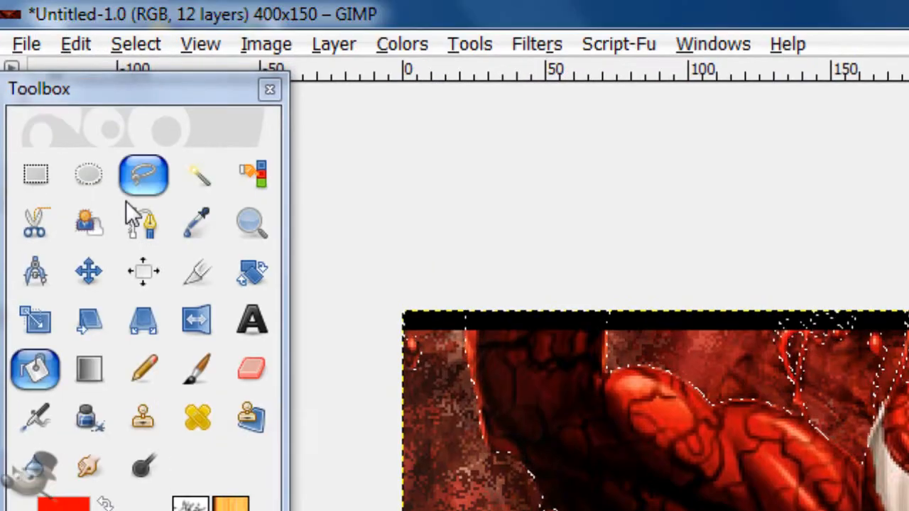
# Step: Subtract the area around the thin tendrils beneath the text from the selection, using a polygonal Free Select outline
pyautogui.click(135, 181)
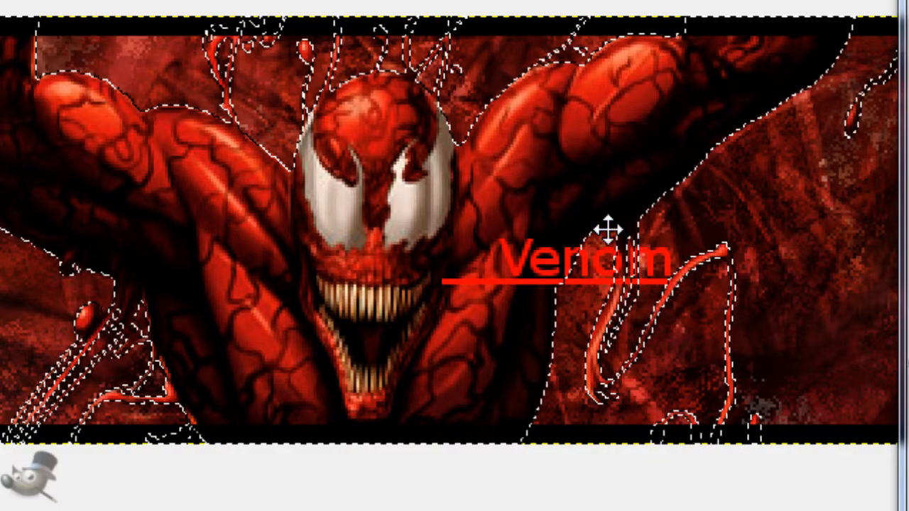
pyautogui.click(604, 230)
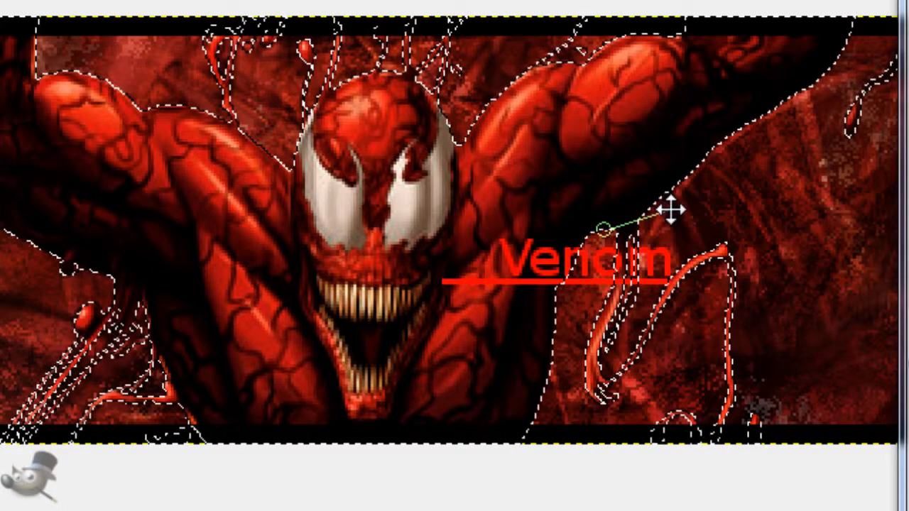
pyautogui.click(671, 211)
pyautogui.click(664, 380)
pyautogui.click(574, 403)
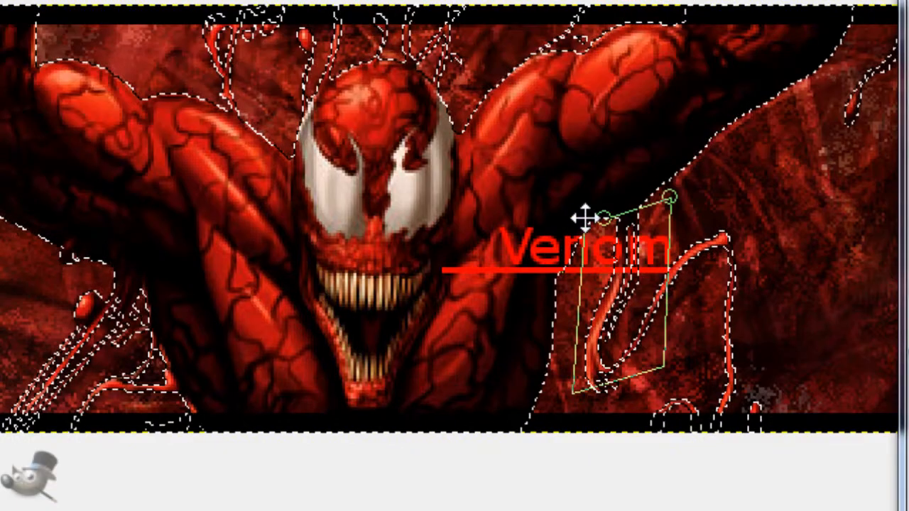
pyautogui.click(601, 217)
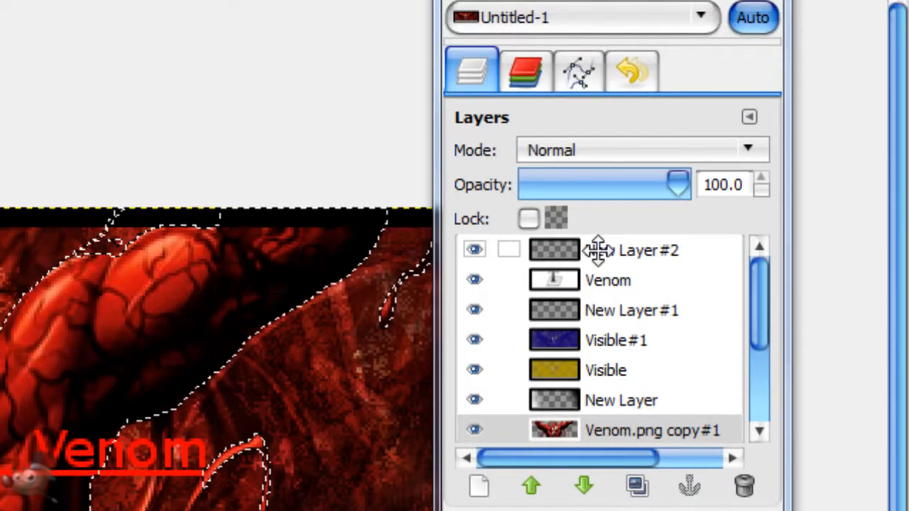
# Step: Delete the part of the underline inside the figure's selection on New Layer#2, and merge that layer down into the Venom text layer
pyautogui.click(600, 250)
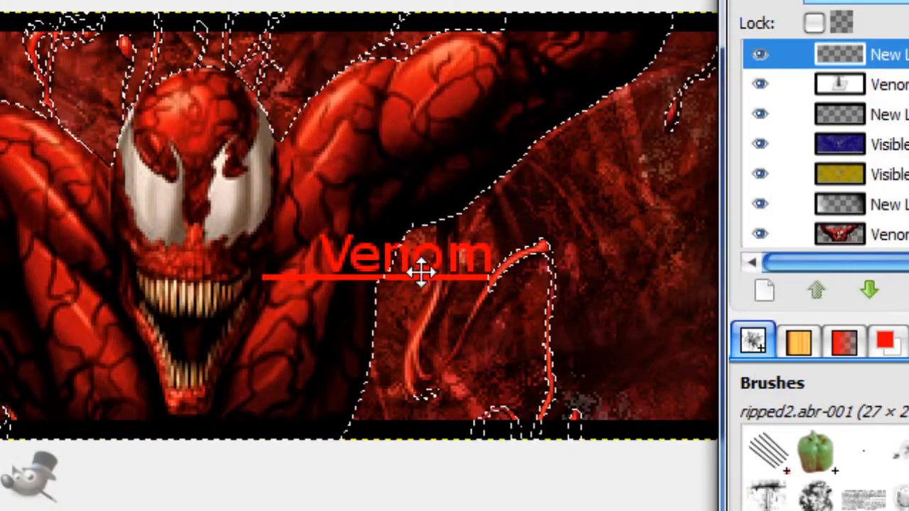
pyautogui.press('Delete')
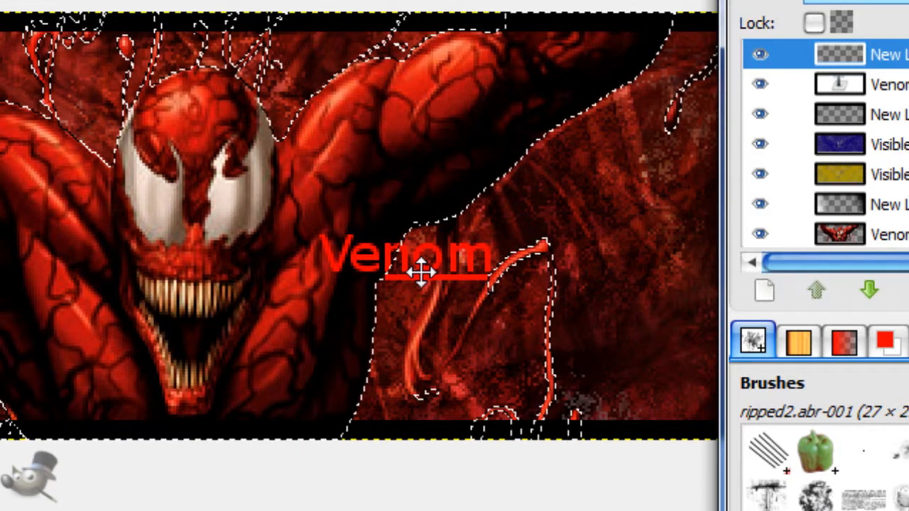
pyautogui.hotkey('ctrl', 'shift', 'a')
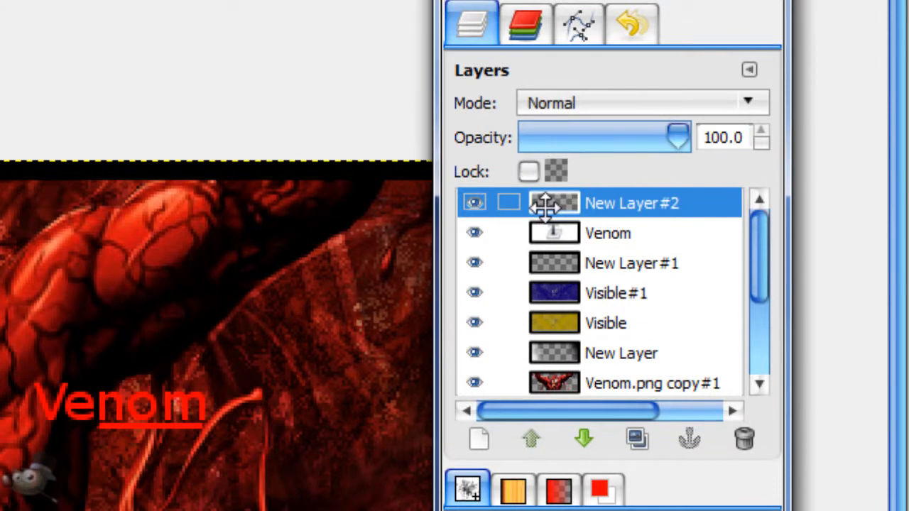
pyautogui.rightClick(832, 60)
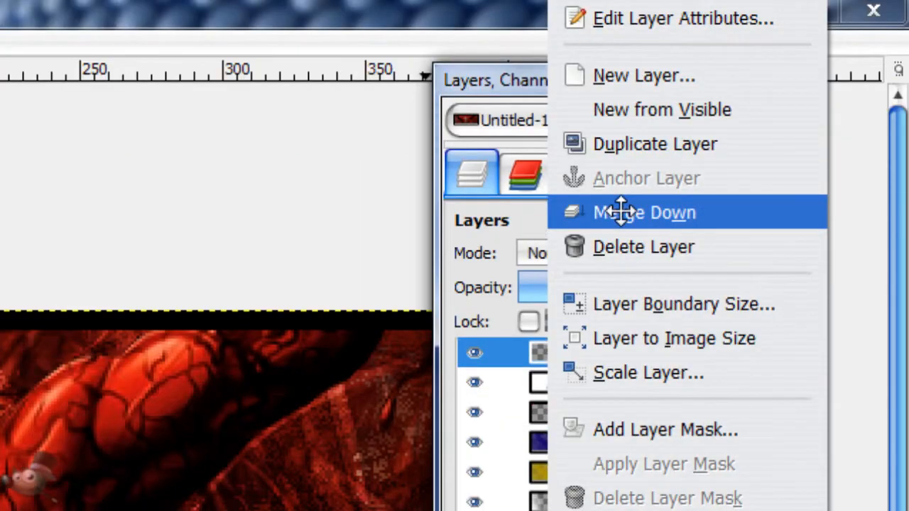
pyautogui.click(689, 213)
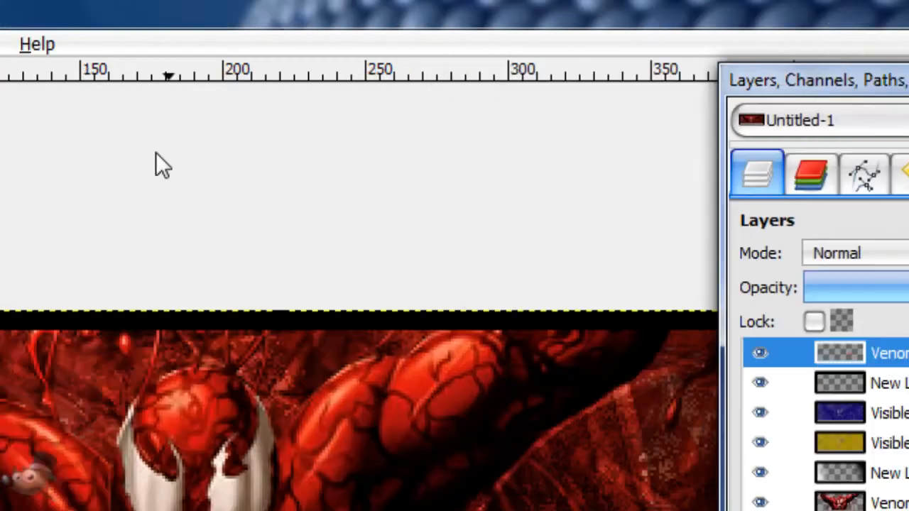
# Step: Try a Gaussian Blur with a 2.0 px radius on the merged Venom text layer and undo it
pyautogui.click(357, 46)
pyautogui.moveTo(446, 235)
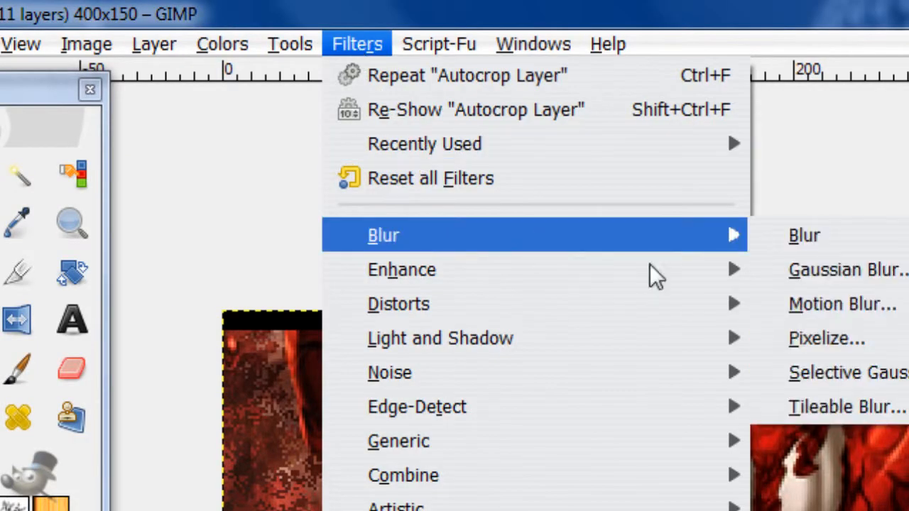
pyautogui.click(610, 277)
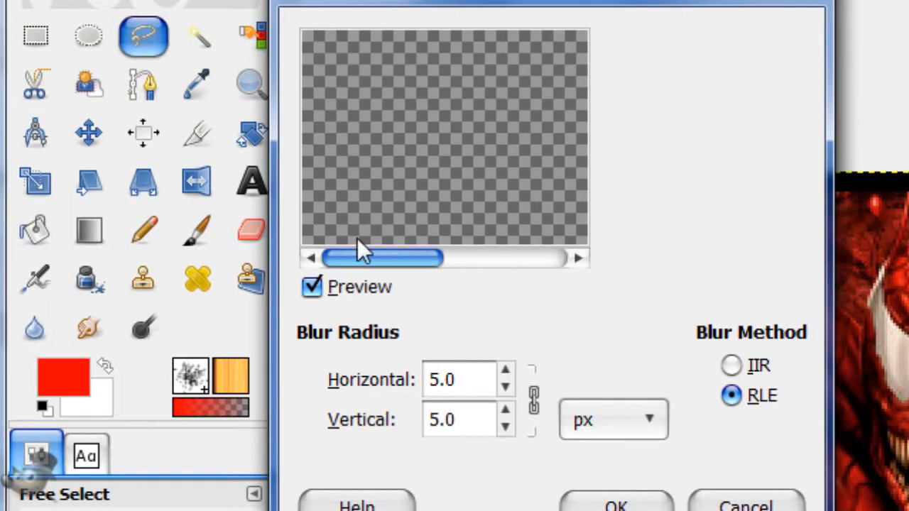
pyautogui.moveTo(359, 241); pyautogui.dragTo(512, 272)
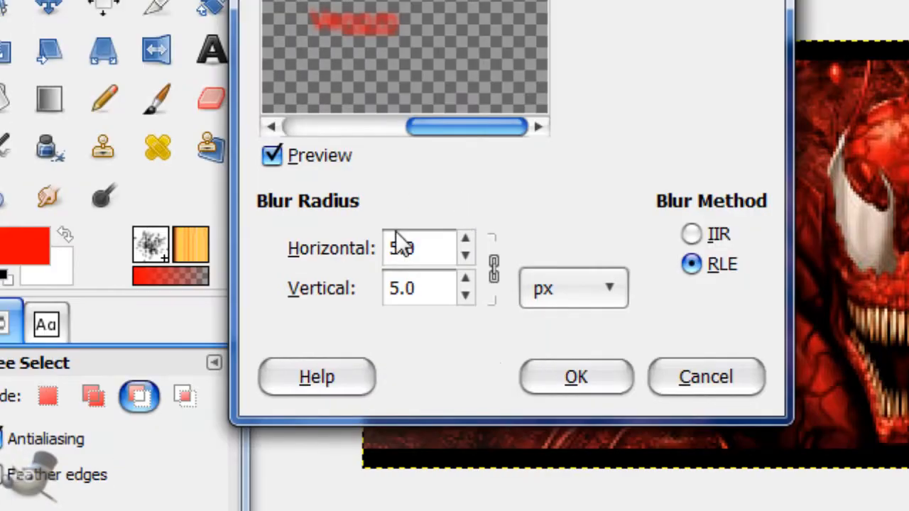
pyautogui.click(401, 245)
pyautogui.press('BackSpace')
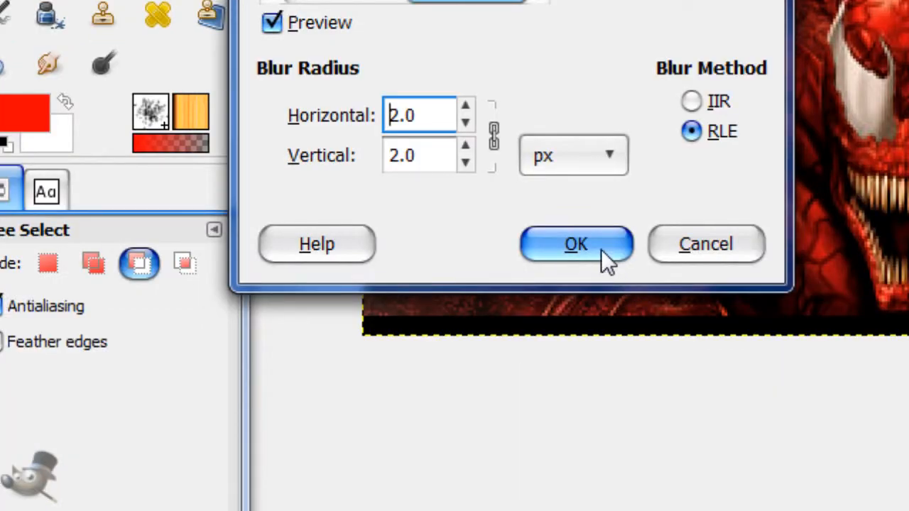
pyautogui.click(601, 383)
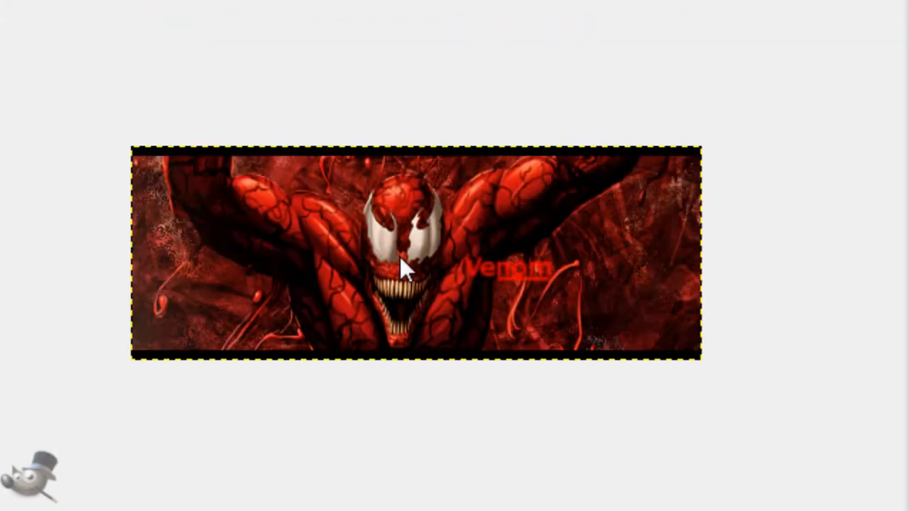
pyautogui.hotkey('ctrl', 'z')
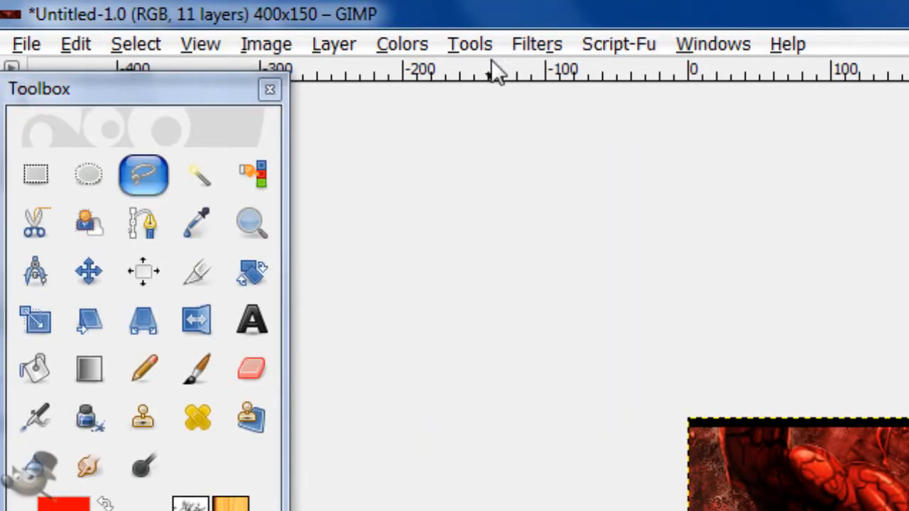
# Step: Apply a Gaussian Blur with a 1.0 px horizontal and vertical radius to the merged Venom text layer, using the RLE method
pyautogui.click(530, 46)
pyautogui.moveTo(528, 147)
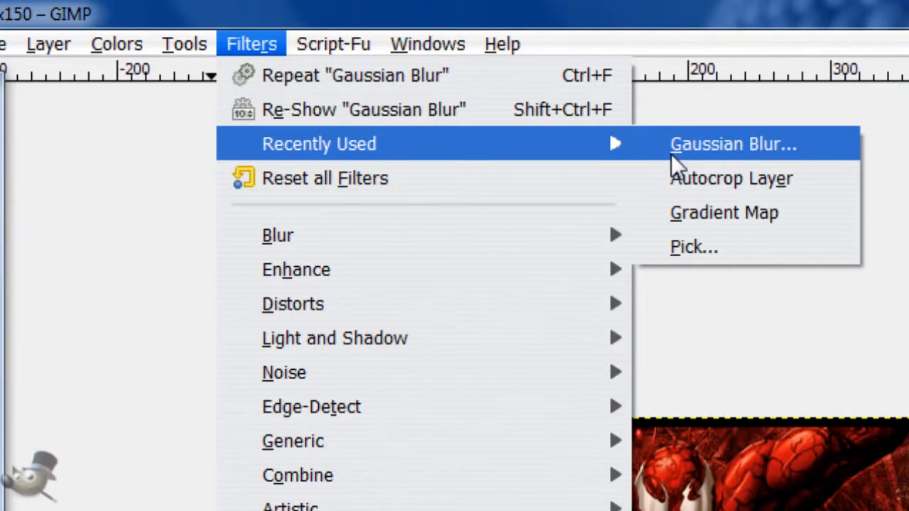
pyautogui.click(679, 149)
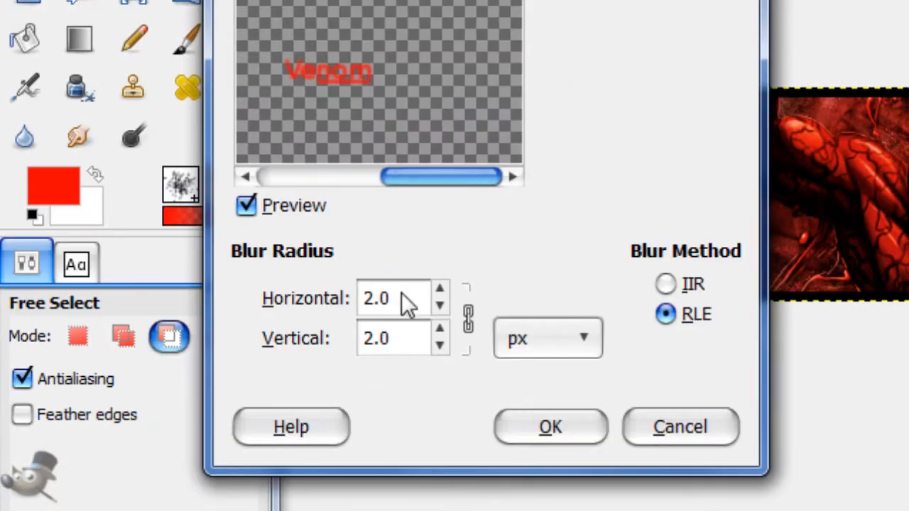
pyautogui.scroll(-1, 403, 299)
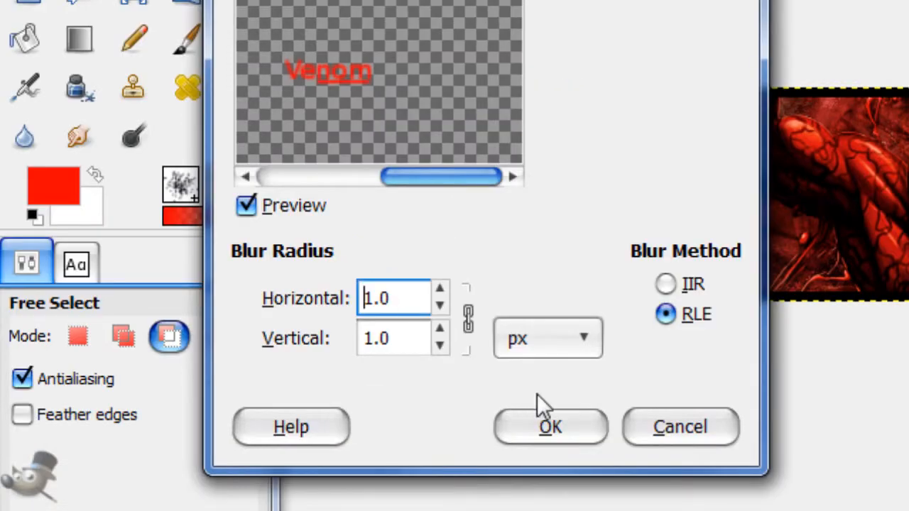
pyautogui.click(550, 284)
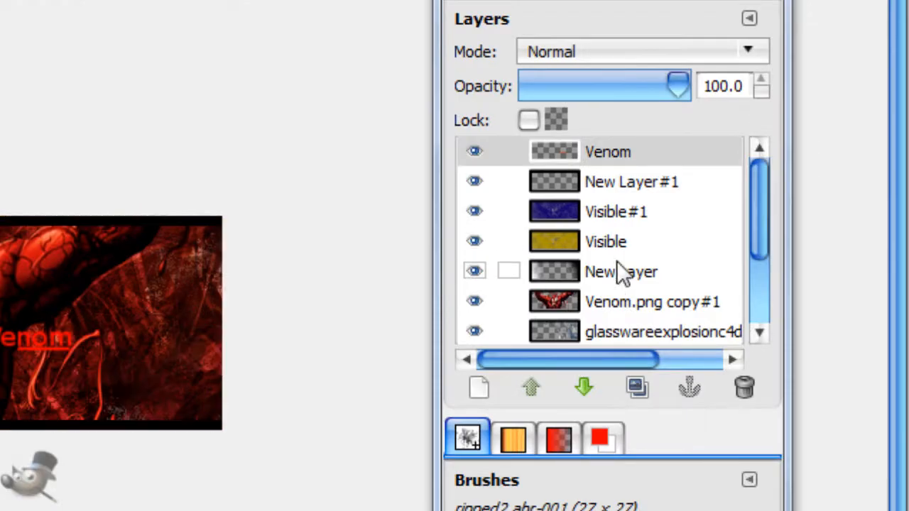
# Step: Make the Venom.png copy#1 layer active and toggle its visibility off and on to check its content
pyautogui.scroll(-2, 678, 270)
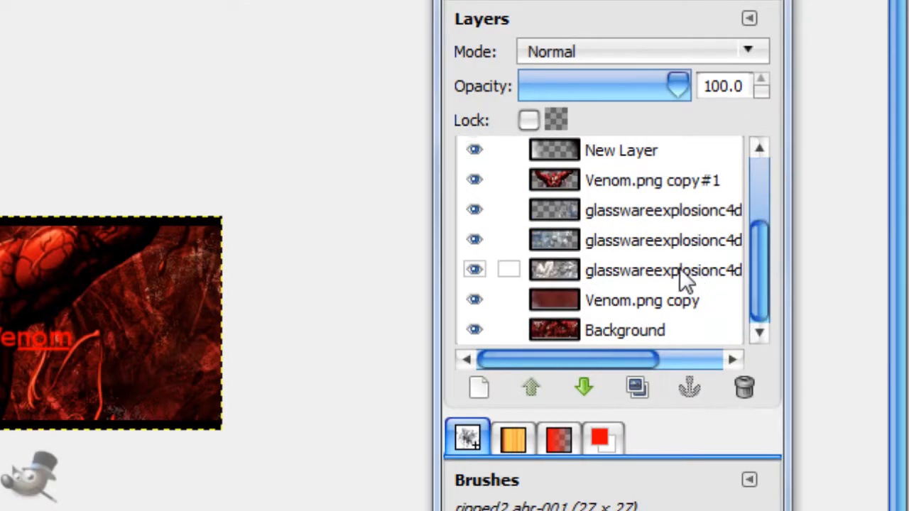
pyautogui.scroll(1, 603, 241)
pyautogui.click(560, 213)
pyautogui.click(476, 220)
pyautogui.click(475, 220)
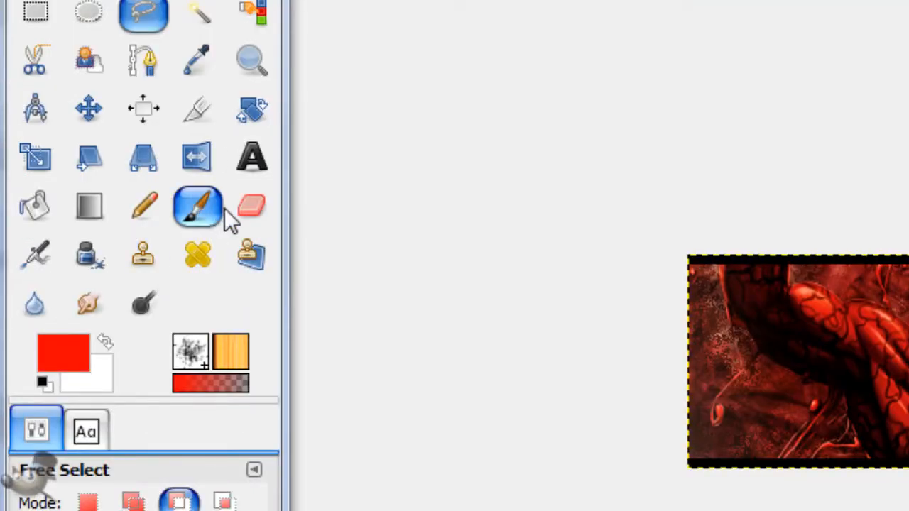
# Step: Set up the Eraser with the Circle Fuzzy (19) brush and enlarge its brush scale well above 1.00
pyautogui.click(222, 208)
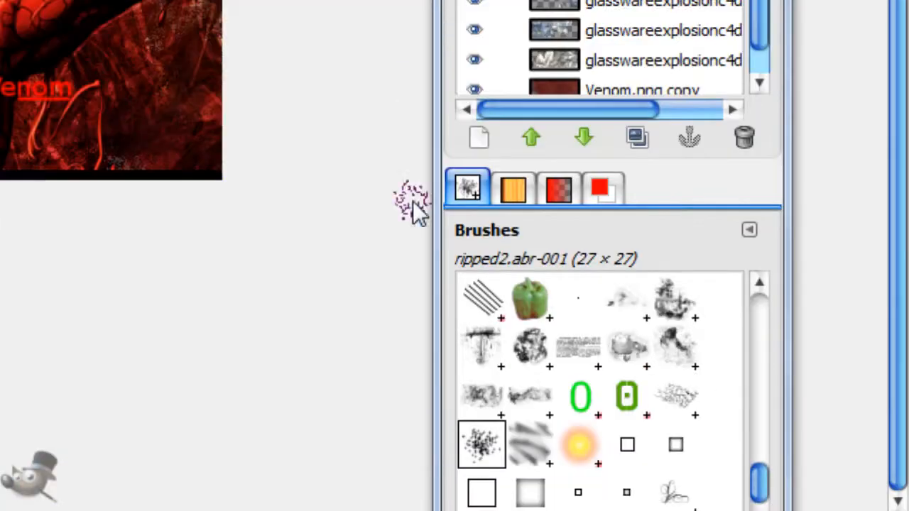
pyautogui.scroll(12, 618, 234)
pyautogui.scroll(6, 618, 214)
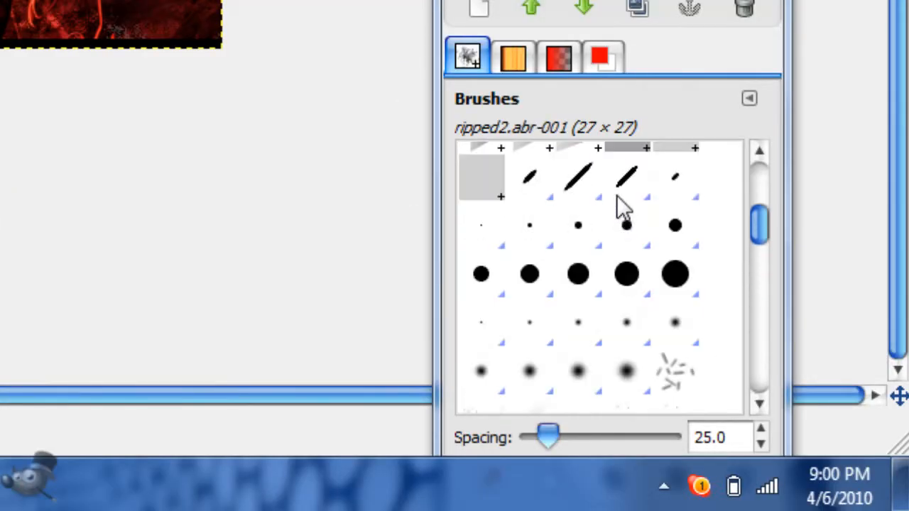
pyautogui.click(628, 277)
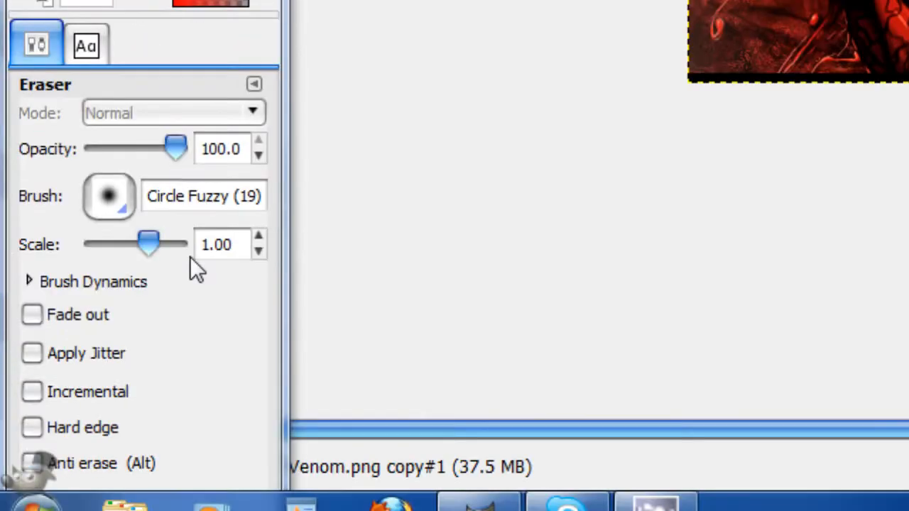
pyautogui.moveTo(156, 249); pyautogui.dragTo(179, 248)
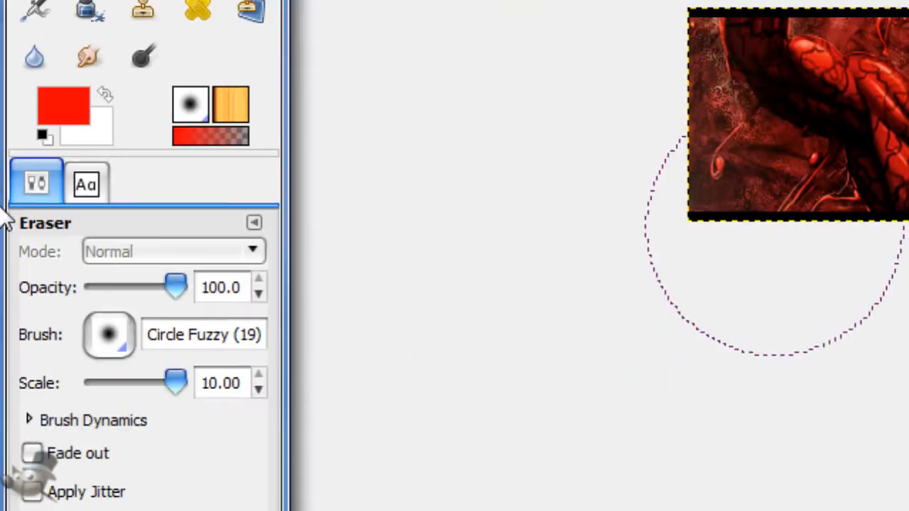
pyautogui.moveTo(177, 387); pyautogui.dragTo(170, 387)
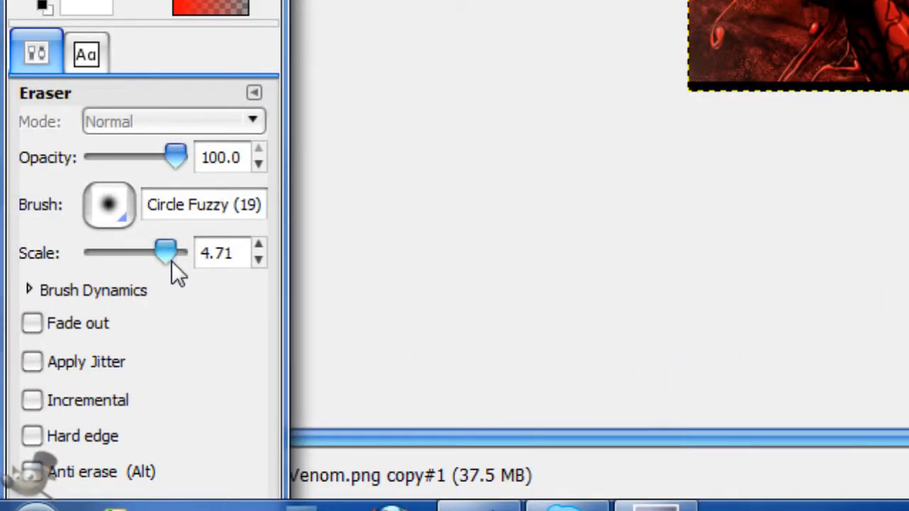
pyautogui.moveTo(172, 261); pyautogui.dragTo(167, 260)
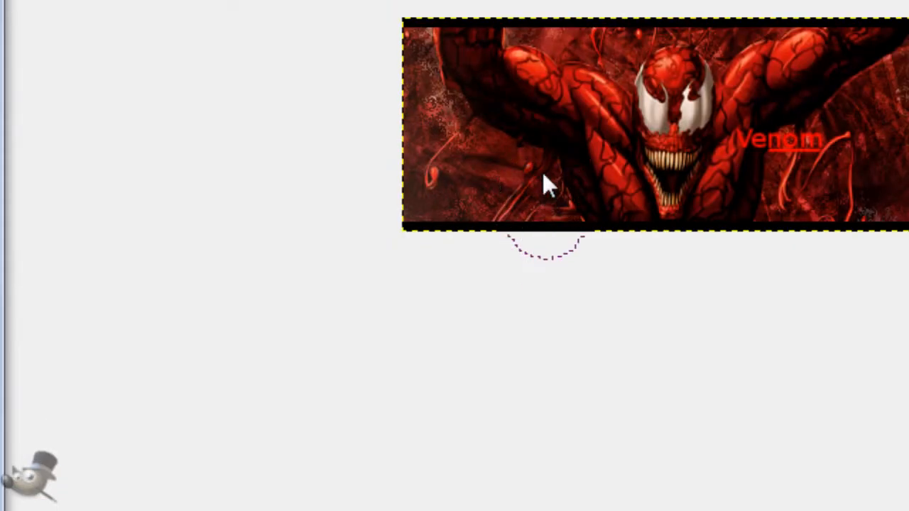
# Step: Erase beside the character on the Venom.png copy#1 layer and reduce the Eraser's brush scale below 3.23
pyautogui.moveTo(540, 166)
pyautogui.mouseDown()
pyautogui.moveTo(500, 145)
pyautogui.moveTo(465, 170)
pyautogui.mouseUp()
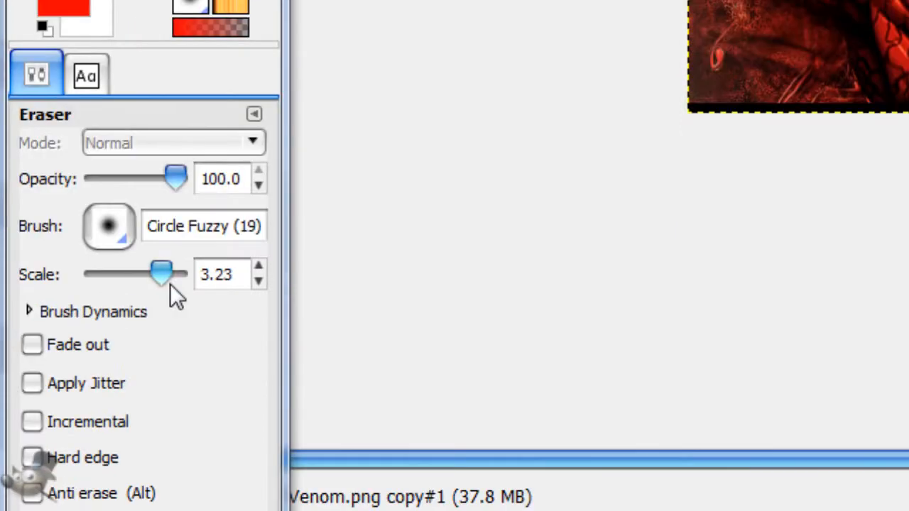
pyautogui.moveTo(170, 283); pyautogui.dragTo(158, 283)
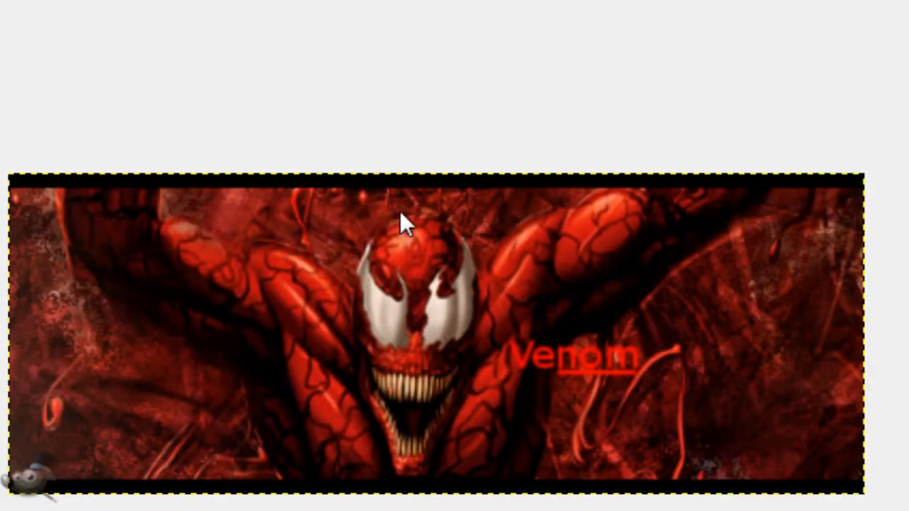
pyautogui.scroll(-1, 233, 282)
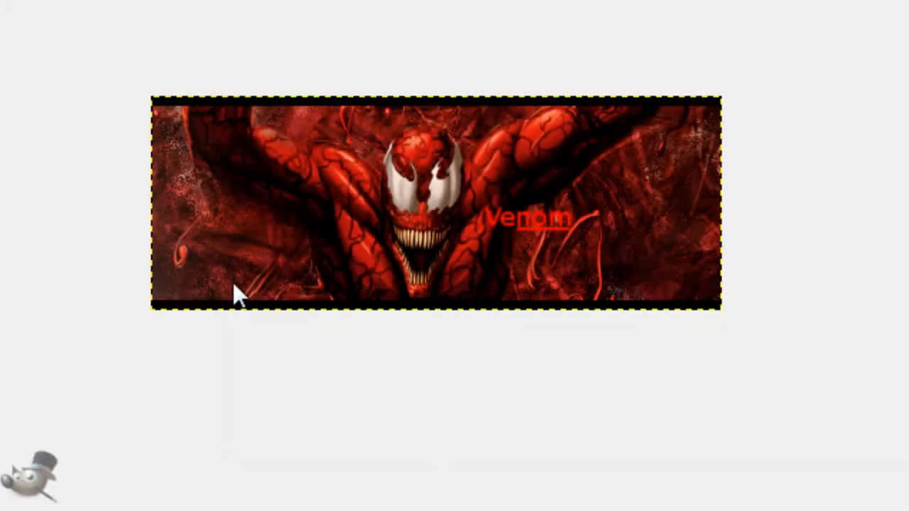
pyautogui.scroll(1, 233, 282)
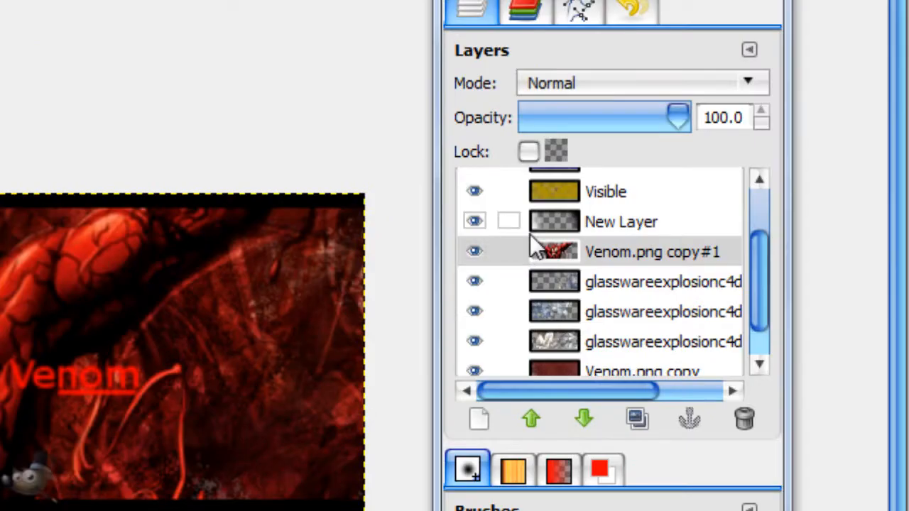
pyautogui.scroll(3, 554, 227)
pyautogui.click(597, 179)
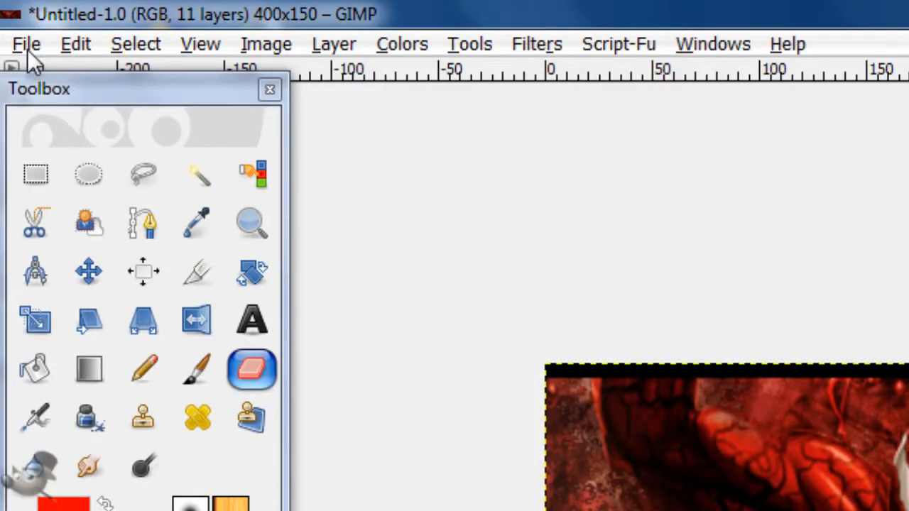
# Step: Add the fractal image 10.png from the Pictures folder's Fractals/1 subfolder to the signature as a new layer
pyautogui.click(27, 47)
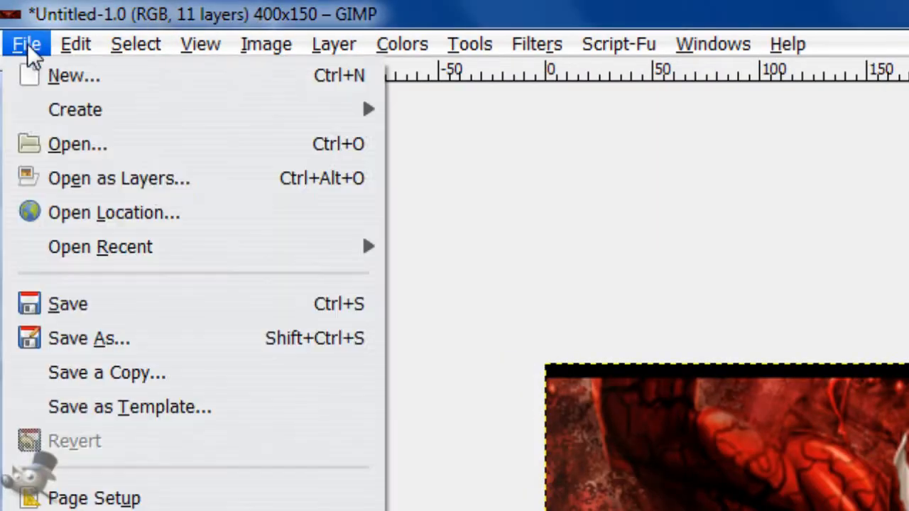
pyautogui.click(147, 186)
pyautogui.click(385, 36)
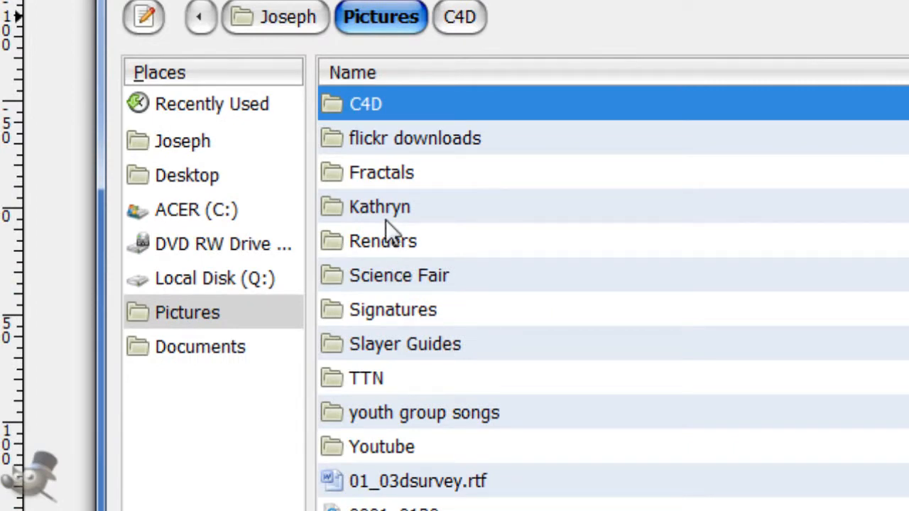
pyautogui.doubleClick(382, 175)
pyautogui.doubleClick(377, 116)
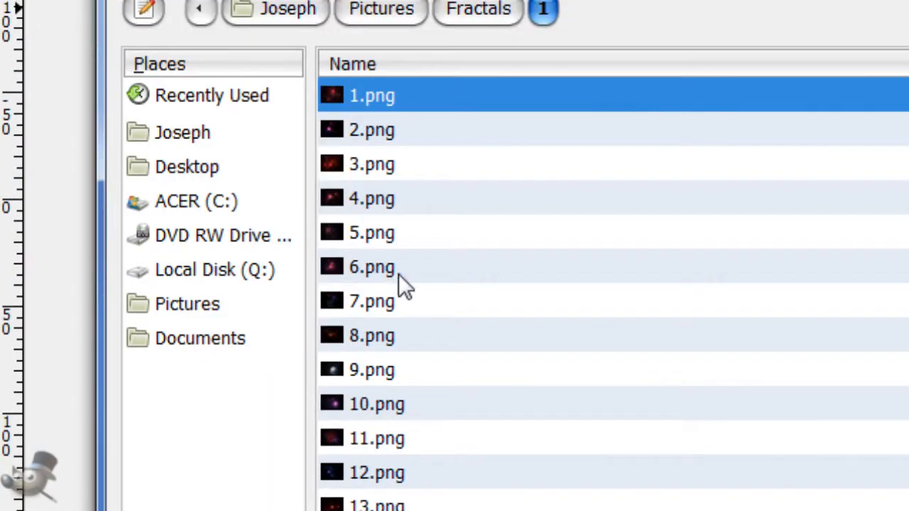
pyautogui.click(398, 418)
pyautogui.click(467, 510)
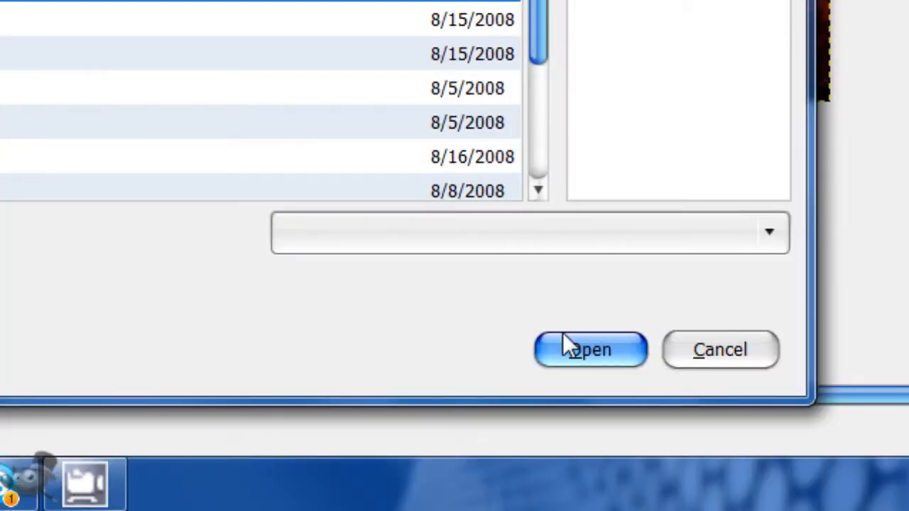
pyautogui.click(564, 338)
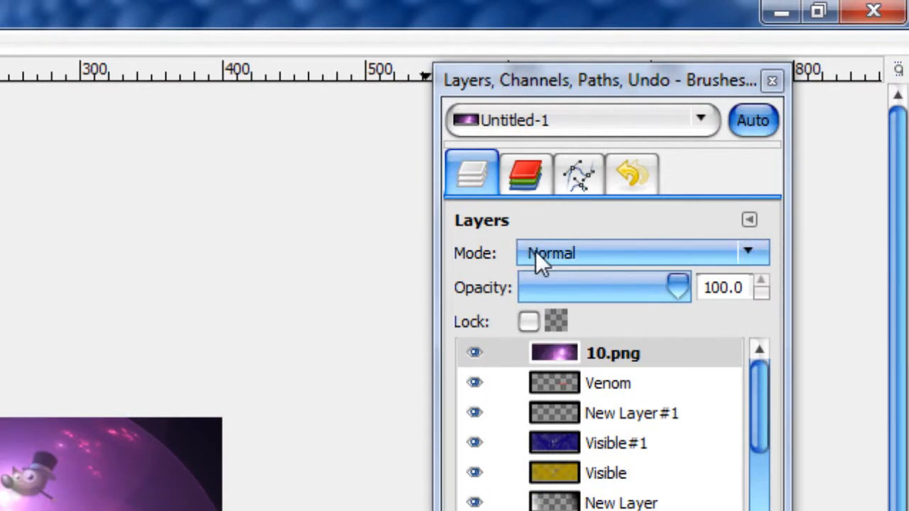
# Step: Set the 10.png layer's mode to Overlay and lower it beneath the Venom and New Layer#1 layers
pyautogui.click(538, 256)
pyautogui.click(579, 139)
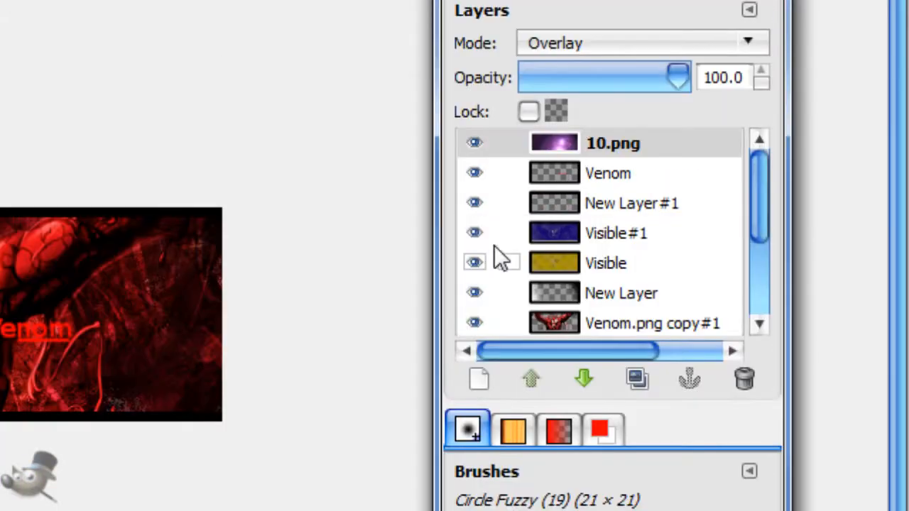
pyautogui.click(600, 377)
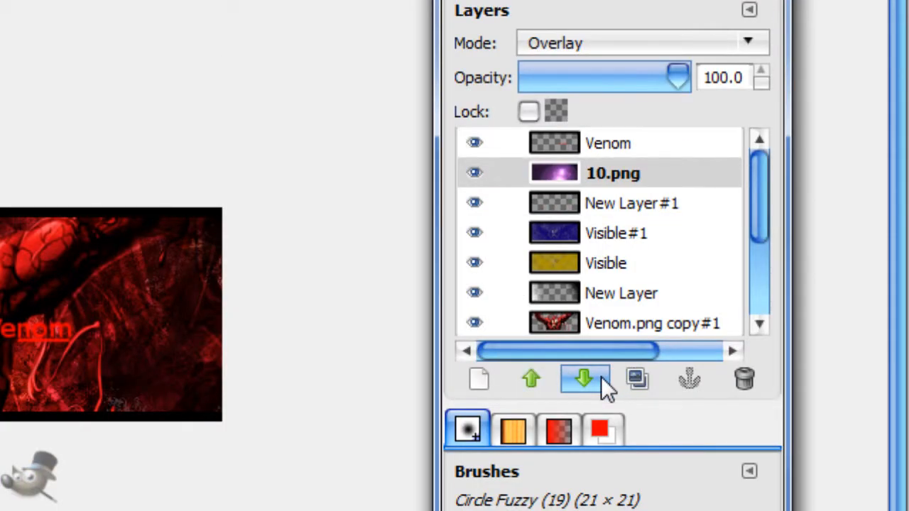
pyautogui.click(601, 376)
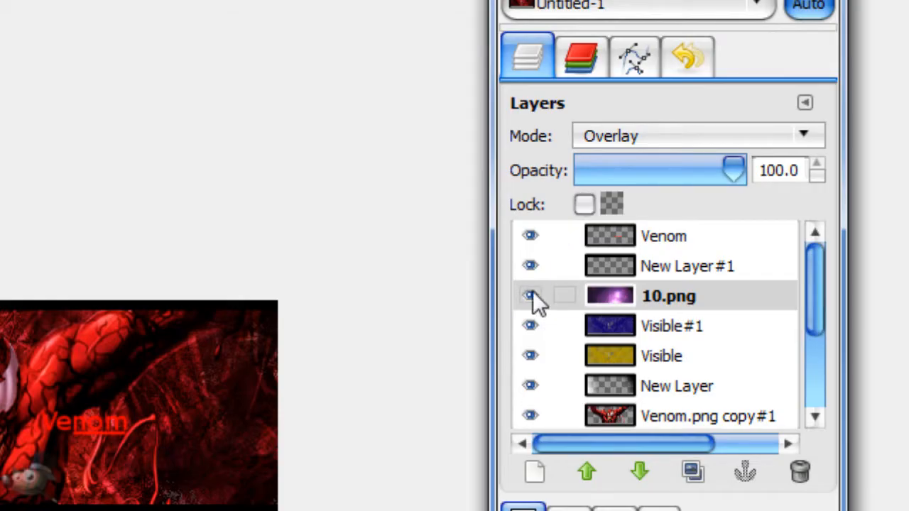
pyautogui.click(532, 292)
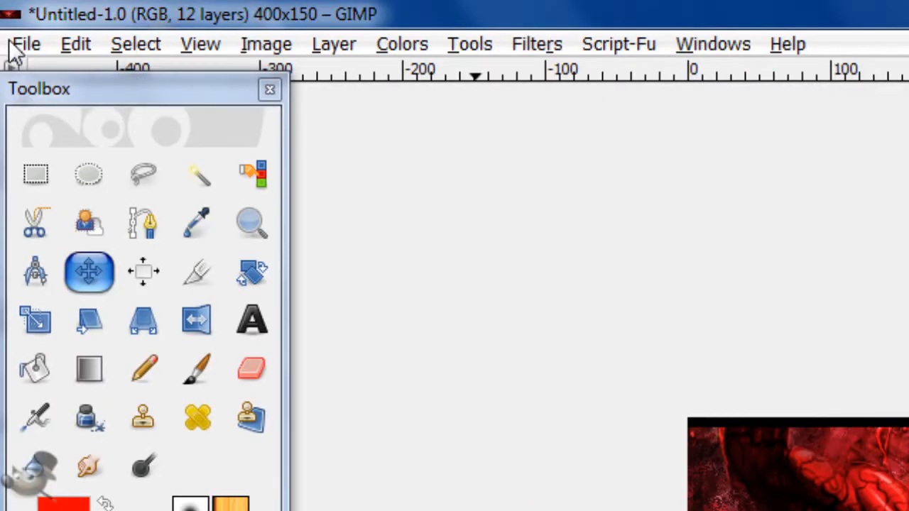
# Step: Add 17.png from the Fractals/1 folder as a new layer above 10.png and set its mode to Overlay
pyautogui.click(26, 44)
pyautogui.click(122, 178)
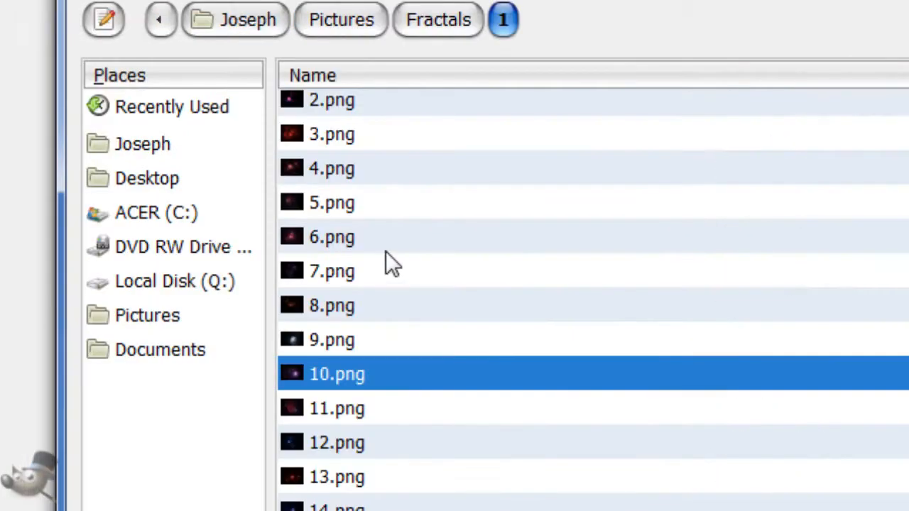
pyautogui.click(367, 249)
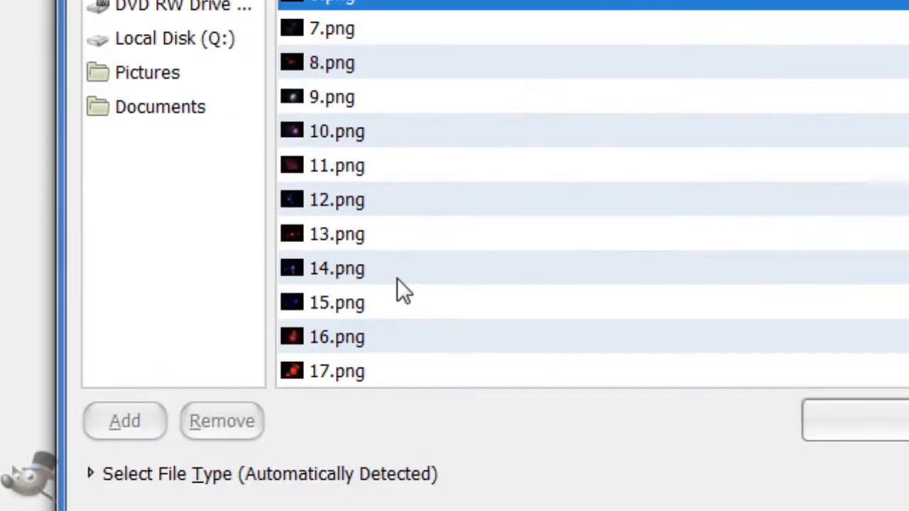
pyautogui.click(397, 279)
pyautogui.scroll(-2, 397, 284)
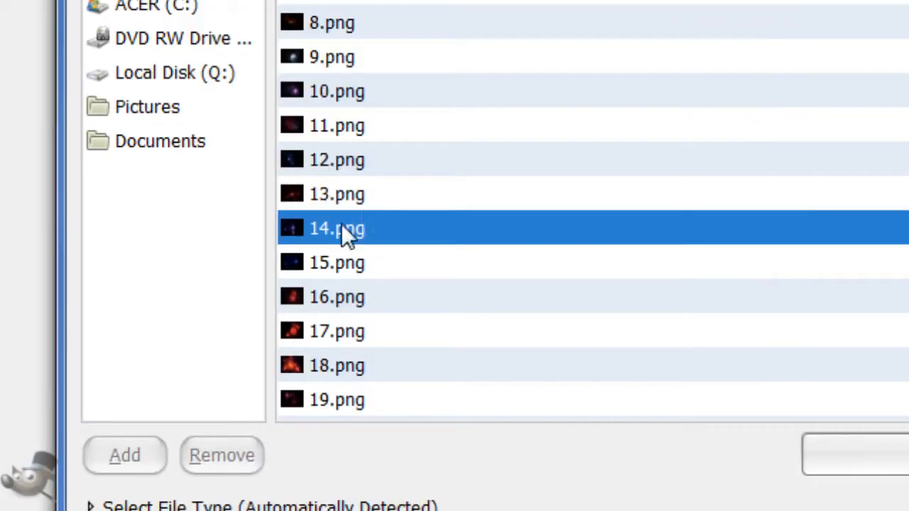
pyautogui.click(395, 302)
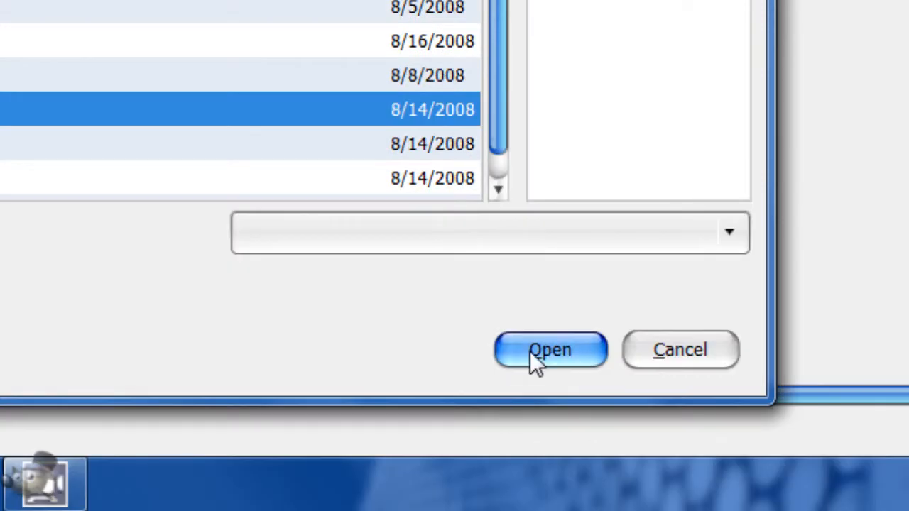
pyautogui.click(532, 349)
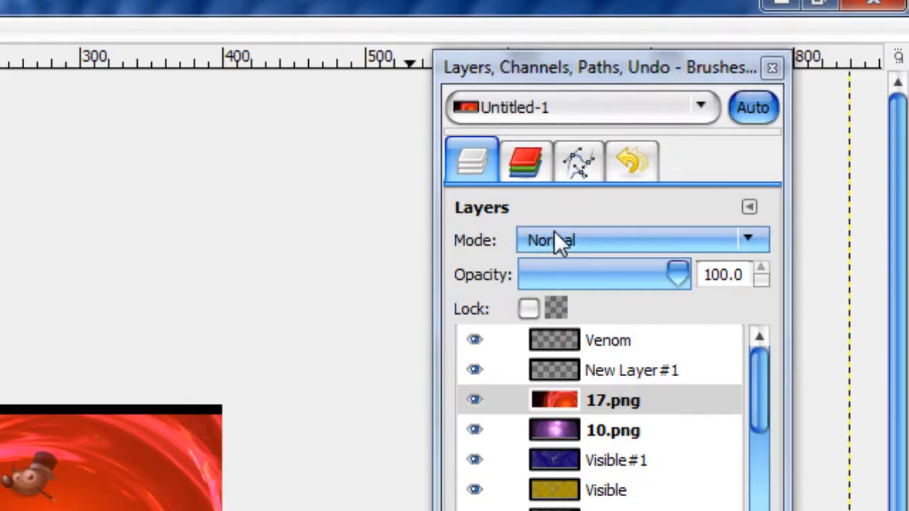
pyautogui.click(556, 238)
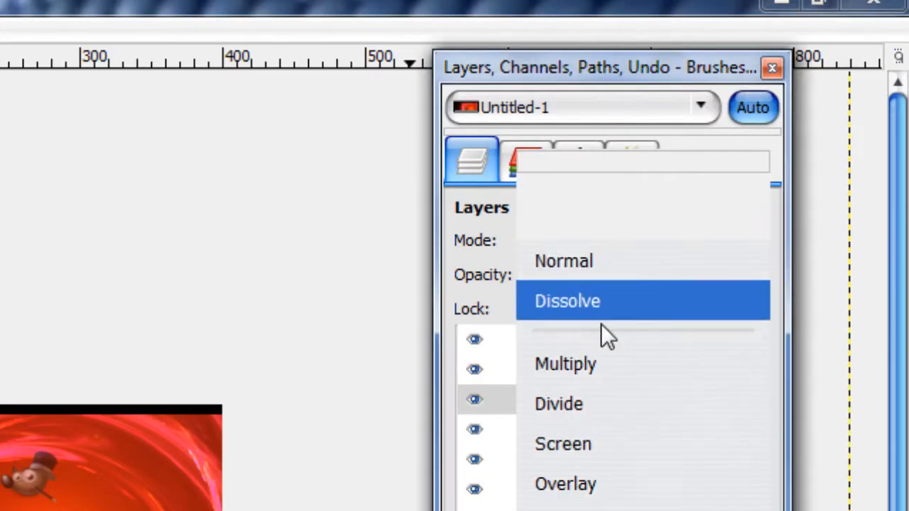
pyautogui.click(594, 359)
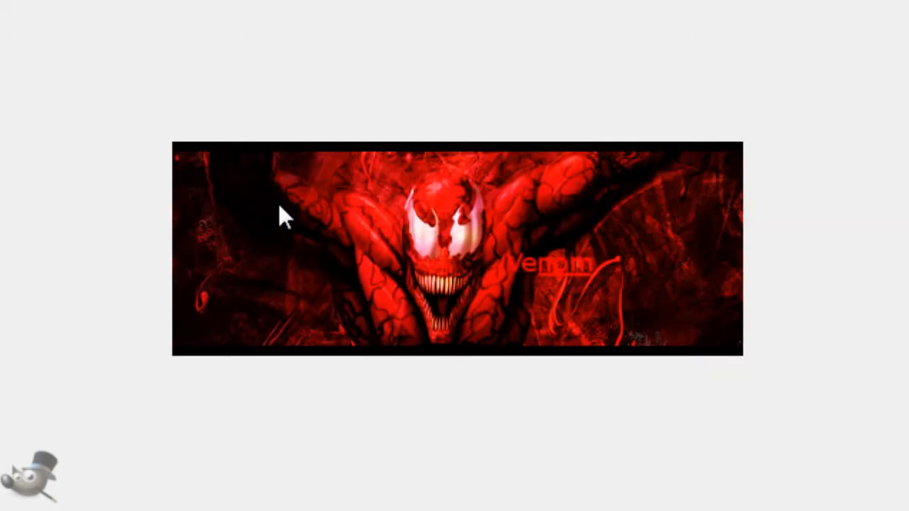